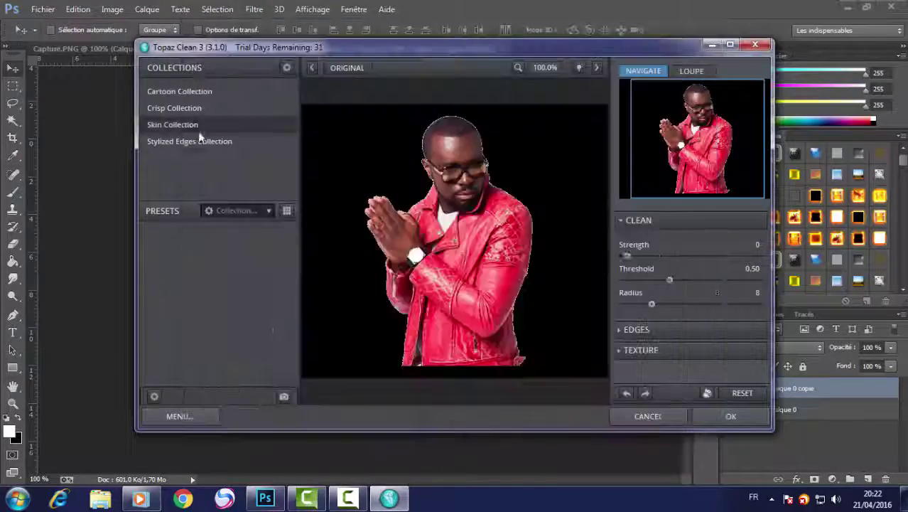
# Step: Apply a curly Topaz Clean Stylized Edges preset to the singer copy and zoom in on his head
pyautogui.click(199, 128)
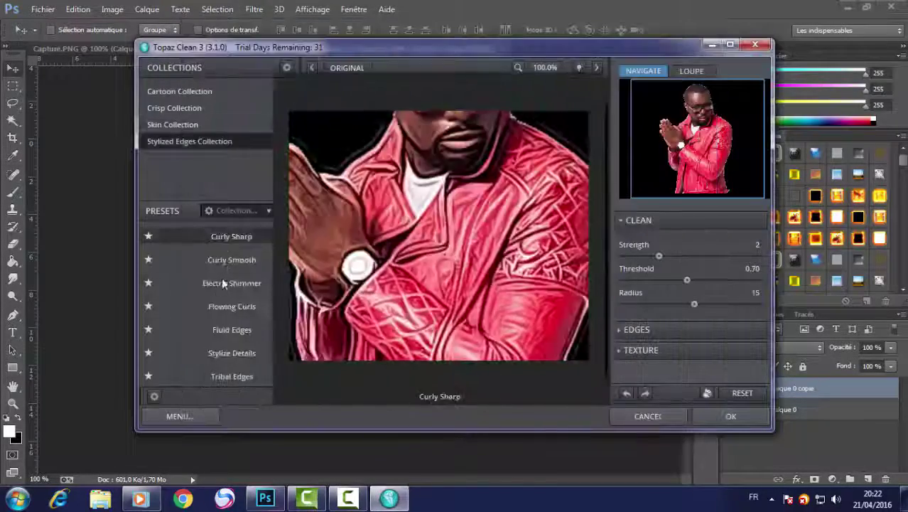
pyautogui.click(227, 261)
pyautogui.click(717, 419)
pyautogui.press('z')
pyautogui.click(380, 160)
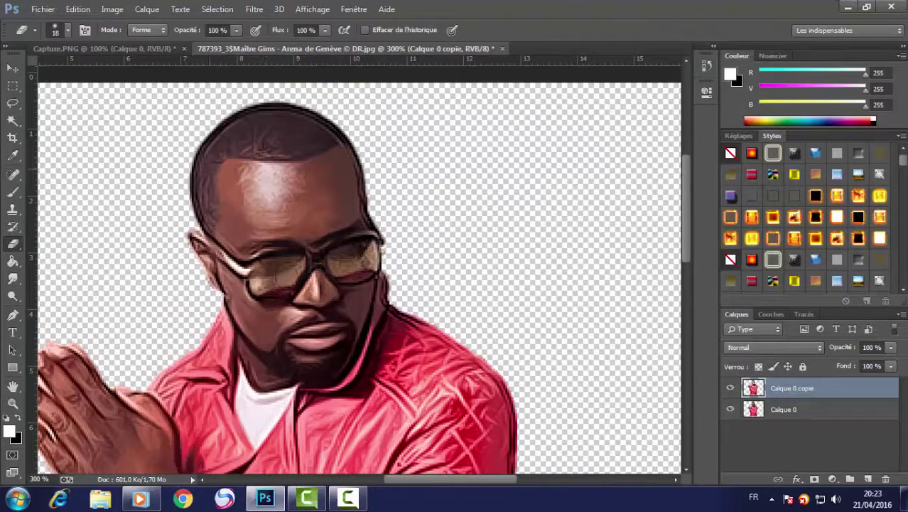
# Step: Drag the stylized singer layer into the ruined-city composition in Capture.PNG
pyautogui.moveTo(128, 469); pyautogui.dragTo(326, 341)
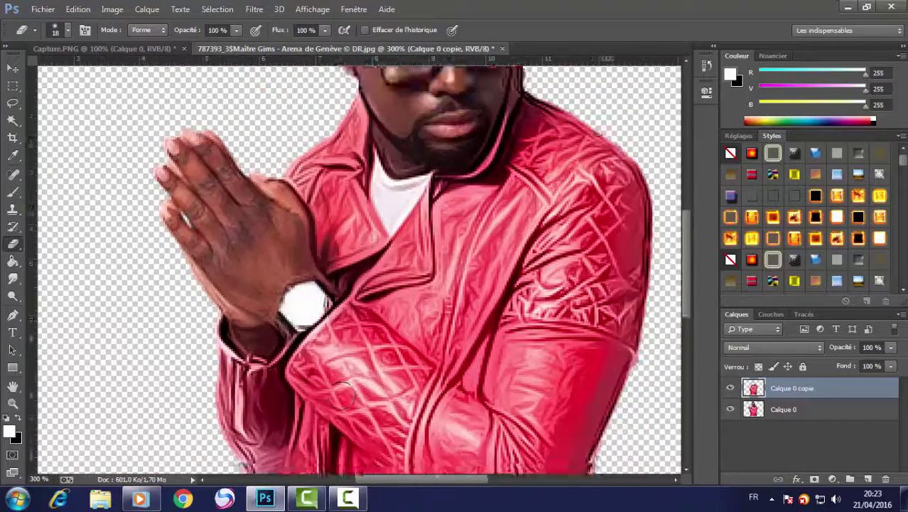
pyautogui.scroll(5, 392, 182)
pyautogui.hotkey('ctrl', '1')
pyautogui.press('v')
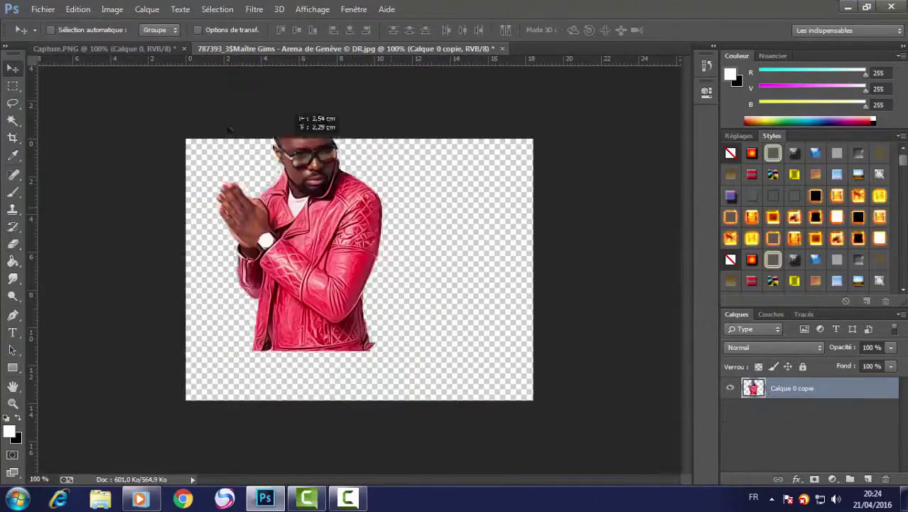
pyautogui.moveTo(394, 171); pyautogui.dragTo(346, 228)
# Step: Trace a Pen path around the singer's lower jacket edge, make it a selection, and erase it
pyautogui.click(443, 350)
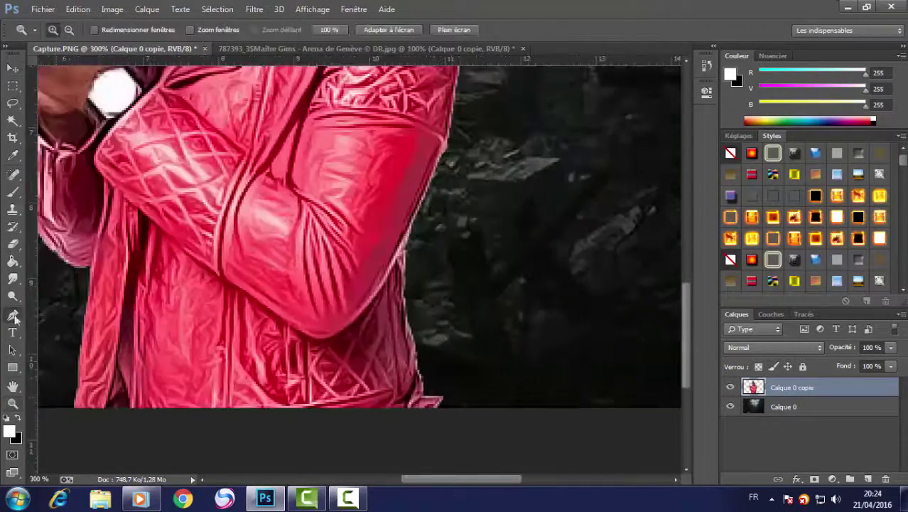
pyautogui.click(442, 404)
pyautogui.rightClick(442, 404)
pyautogui.click(538, 142)
pyautogui.press('e')
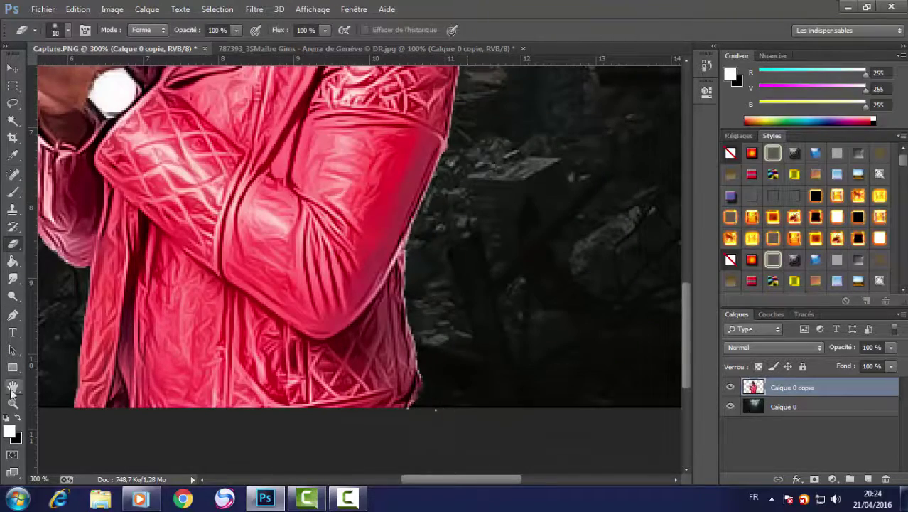
pyautogui.press('v')
pyautogui.hotkey('ctrl', '1')
# Step: Soften the singer's outline with the Blur tool
pyautogui.click(260, 246)
pyautogui.rightClick(12, 279)
pyautogui.click(78, 260)
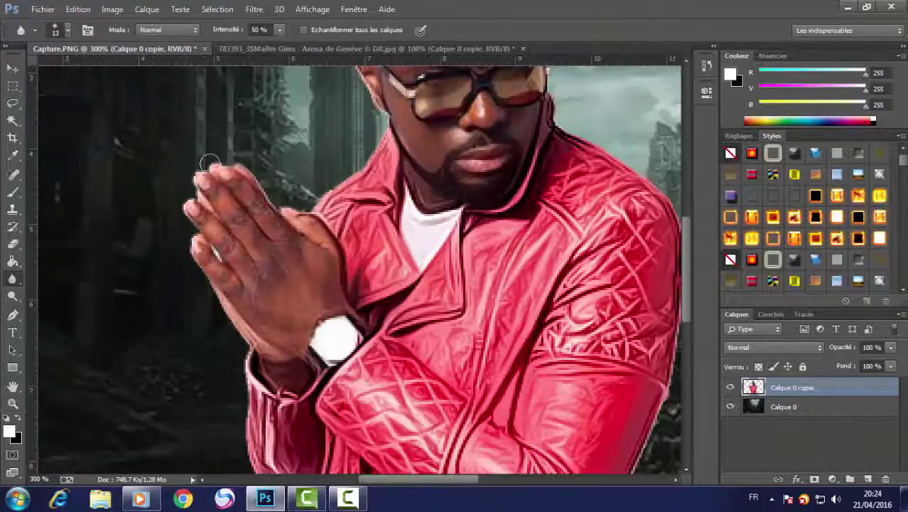
pyautogui.scroll(-2, 355, 270)
pyautogui.scroll(-4, 355, 270)
pyautogui.scroll(2, 487, 304)
pyautogui.hscroll(2, 487, 304)
pyautogui.scroll(4, 426, 213)
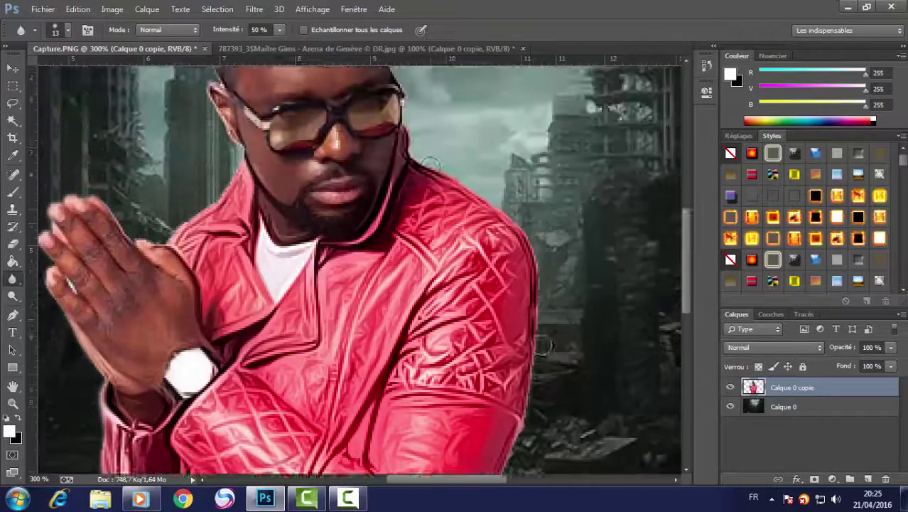
pyautogui.scroll(3, 396, 168)
# Step: Select the city background layer and open the Image menu to adjust it
pyautogui.press('v')
pyautogui.hotkey('ctrl', '1')
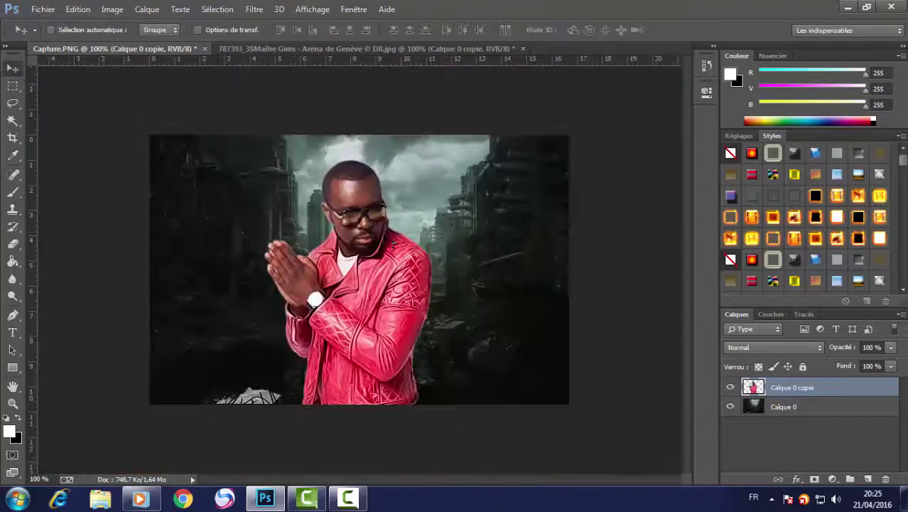
pyautogui.click(783, 406)
pyautogui.click(112, 9)
# Step: Apply Hue -26, Saturation -7 to the city background and merge it with the singer
pyautogui.click(345, 124)
pyautogui.press('Tab')
pyautogui.press('Tab')
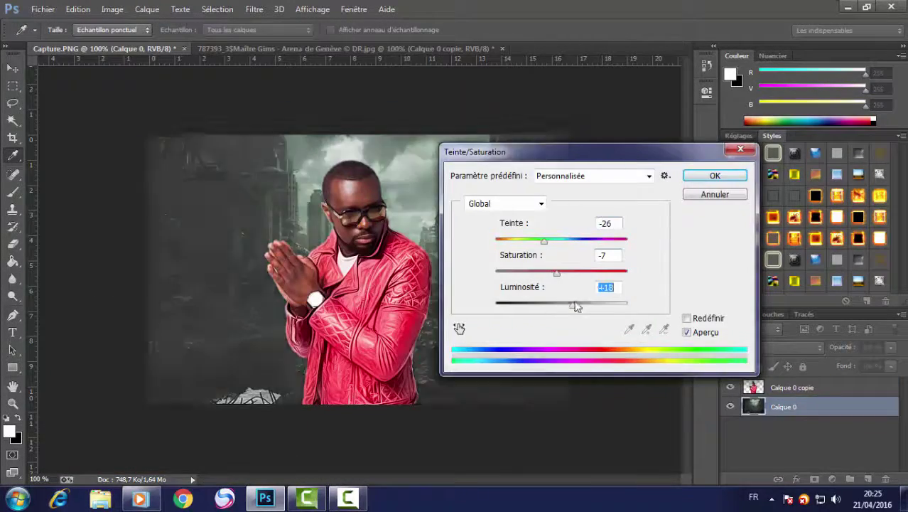
pyautogui.press('Return')
# Step: Fill a new layer with an orange foreground colour
pyautogui.click(867, 479)
pyautogui.press('d')
pyautogui.click(730, 76)
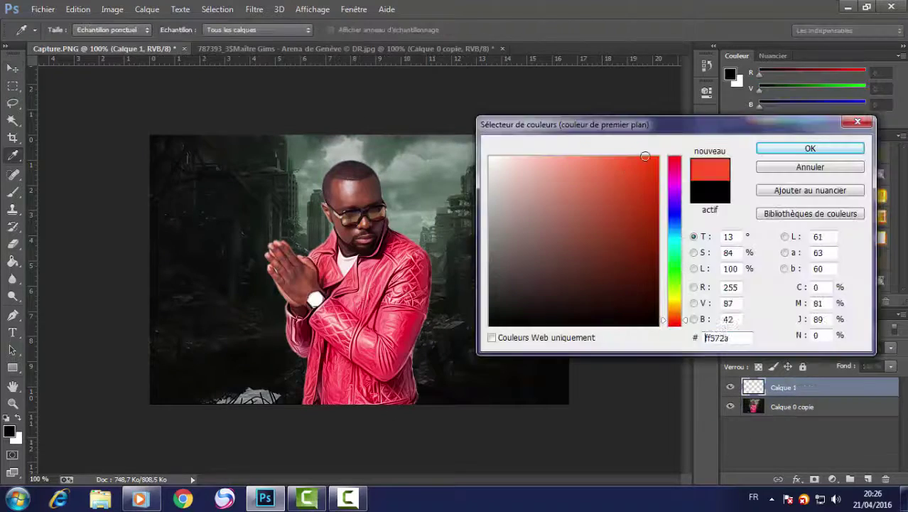
pyautogui.click(657, 158)
pyautogui.moveTo(673, 324); pyautogui.dragTo(674, 315)
pyautogui.press('Return')
pyautogui.hotkey('alt', 'BackSpace')
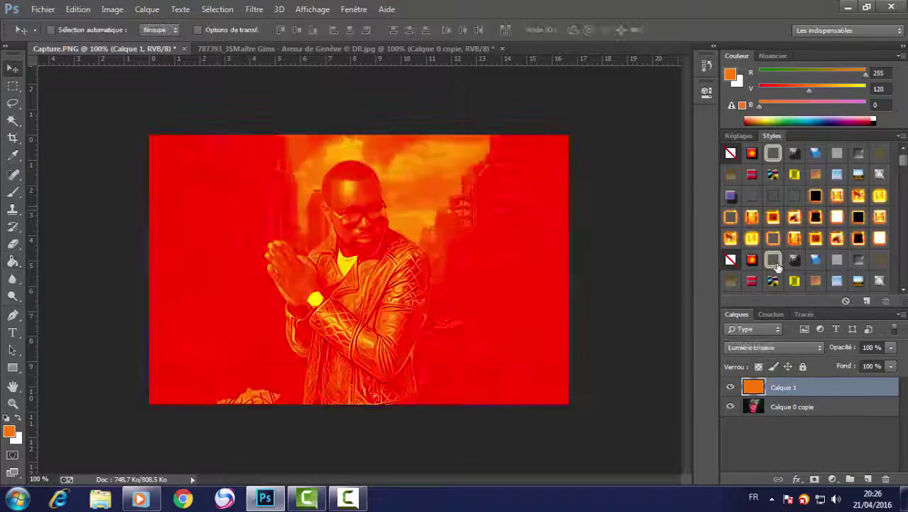
# Step: Apply a Hue/Saturation adjustment to the lower photo layer
pyautogui.scroll(-2, 754, 348)
pyautogui.scroll(-2, 754, 348)
pyautogui.scroll(-2, 752, 352)
pyautogui.scroll(-2, 752, 353)
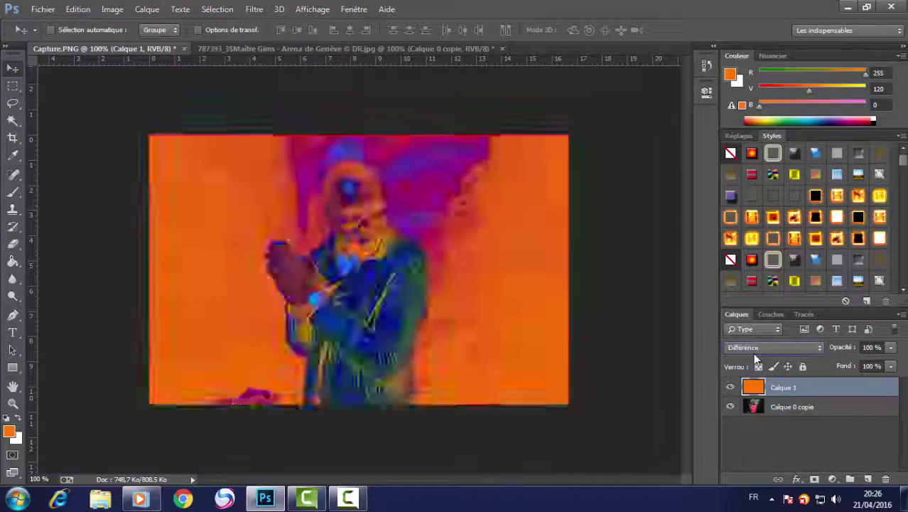
pyautogui.scroll(-2, 753, 352)
pyautogui.scroll(-2, 753, 353)
pyautogui.scroll(-2, 752, 353)
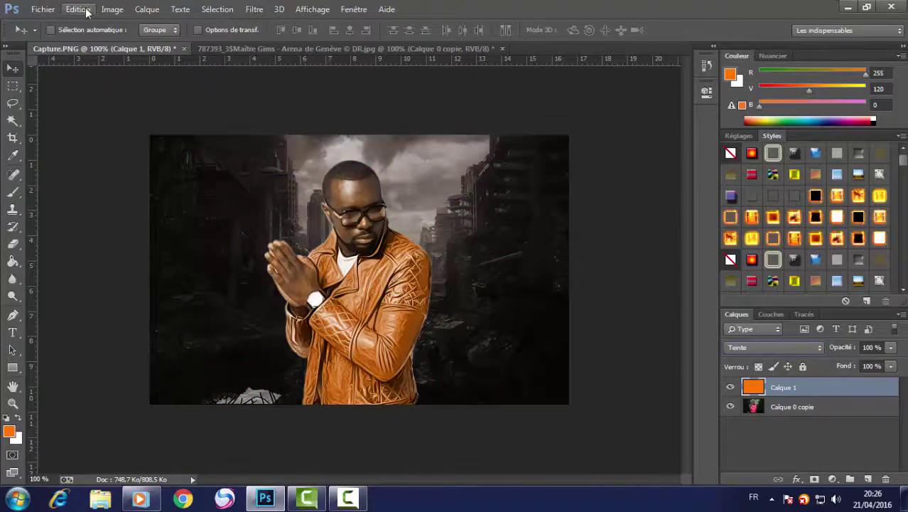
pyautogui.click(792, 406)
pyautogui.click(112, 9)
pyautogui.click(131, 41)
pyautogui.click(327, 135)
pyautogui.press('Return')
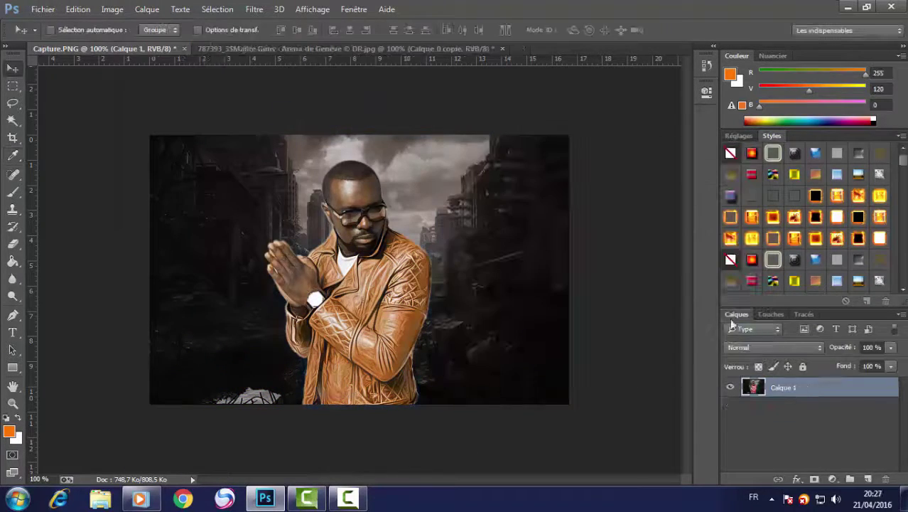
# Step: Open Dollar-Bill.jpg and drag the bill into the poster
pyautogui.hotkey('ctrl', 'o')
pyautogui.doubleClick(416, 203)
pyautogui.moveTo(355, 270); pyautogui.dragTo(99, 48)
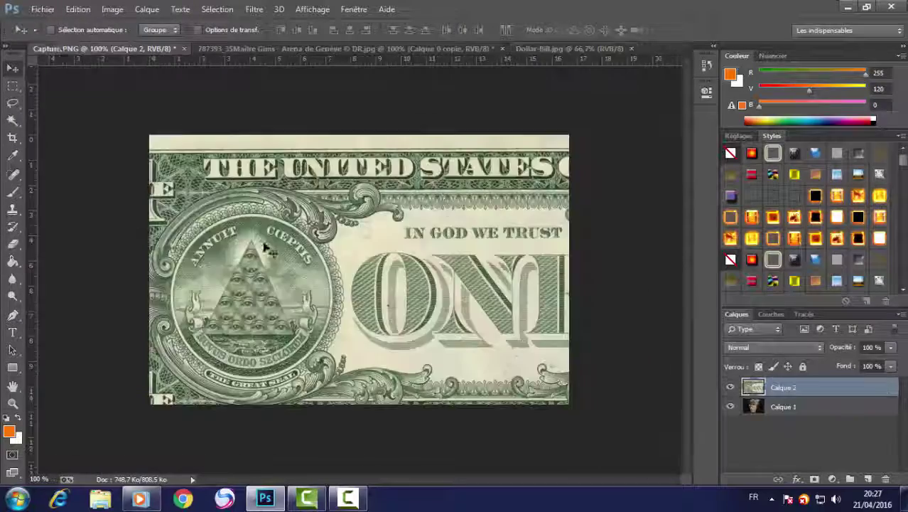
pyautogui.hotkey('ctrl', '-')
pyautogui.hotkey('ctrl', '-')
pyautogui.hotkey('ctrl', '-')
# Step: Rotate the dollar bill about 14 degrees and place it at the lower left
pyautogui.hotkey('ctrl', 't')
pyautogui.moveTo(236, 338); pyautogui.dragTo(273, 335)
pyautogui.press('Escape')
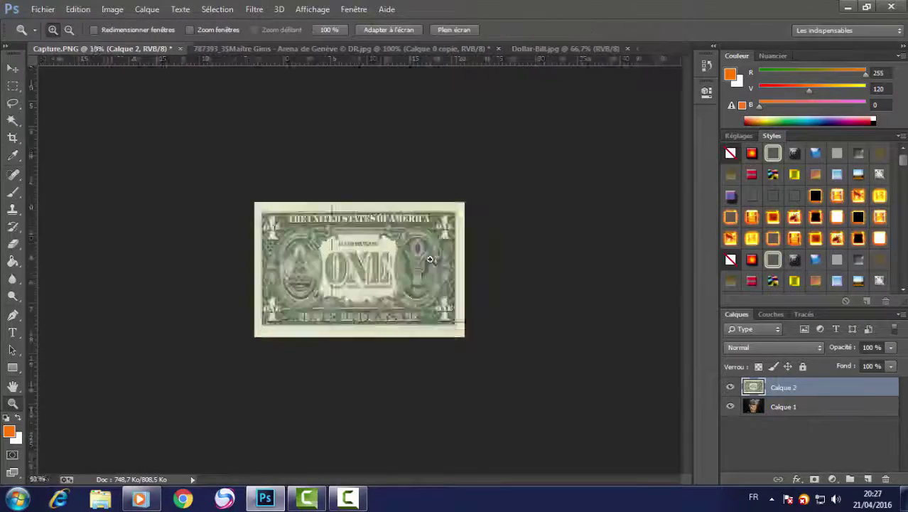
pyautogui.hotkey('ctrl', '1')
pyautogui.hotkey('ctrl', 't')
pyautogui.moveTo(164, 454); pyautogui.dragTo(85, 426)
pyautogui.moveTo(255, 376); pyautogui.dragTo(334, 384)
pyautogui.press('Return')
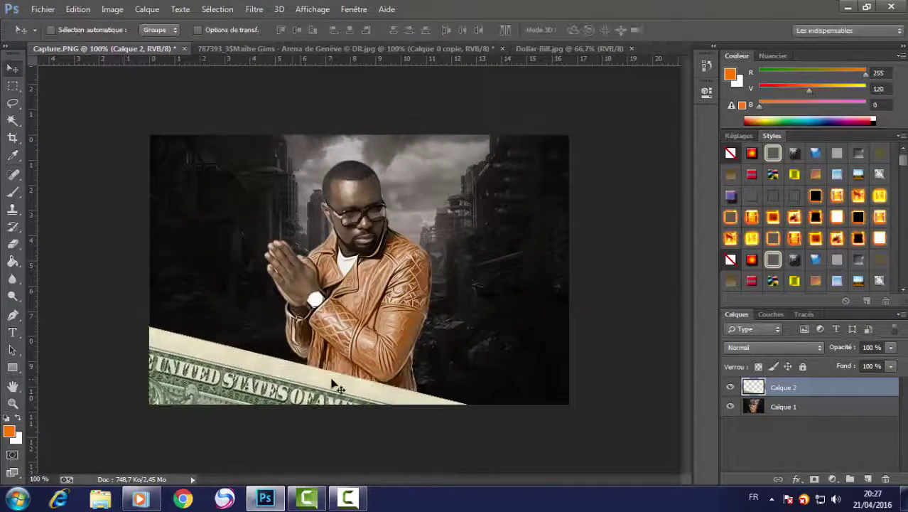
# Step: Copy the fire image and paste it into the poster as a new layer
pyautogui.hotkey('ctrl', 'o')
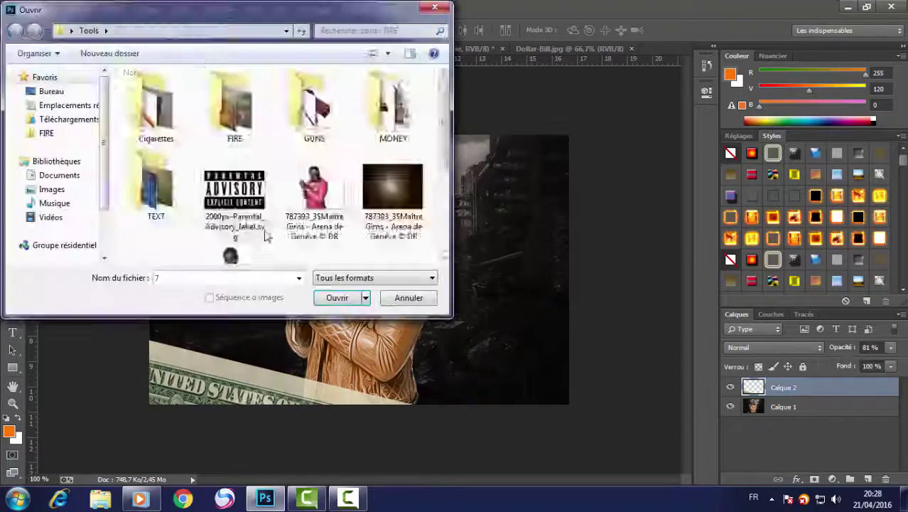
pyautogui.doubleClick(391, 189)
pyautogui.hotkey('ctrl', 'a')
pyautogui.hotkey('ctrl', 'c')
pyautogui.hotkey('ctrl', 'Tab')
pyautogui.hotkey('ctrl', 'v')
pyautogui.hotkey('ctrl', '-')
pyautogui.hotkey('ctrl', '-')
pyautogui.hotkey('ctrl', '-')
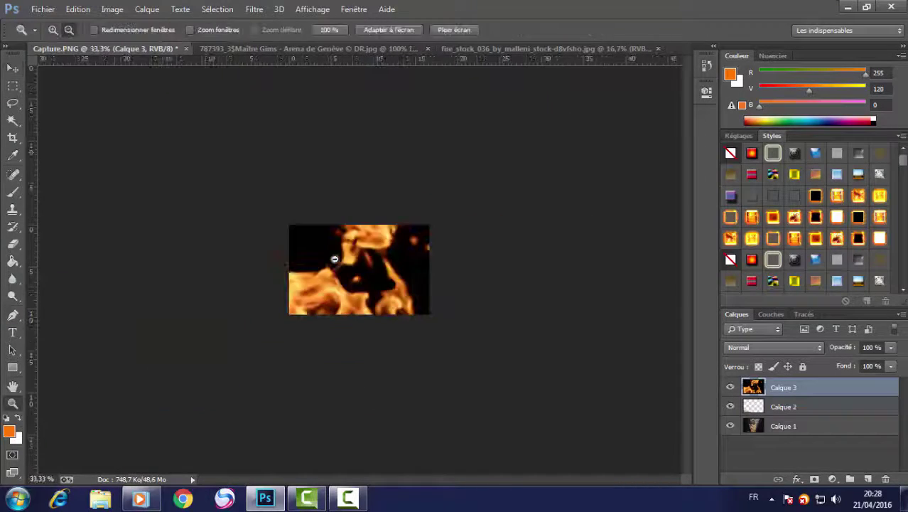
# Step: Scale the fire layer down to about a third of its size
pyautogui.hotkey('ctrl', 't')
pyautogui.moveTo(77, 111); pyautogui.dragTo(287, 233)
pyautogui.press('Return')
pyautogui.hotkey('ctrl', '1')
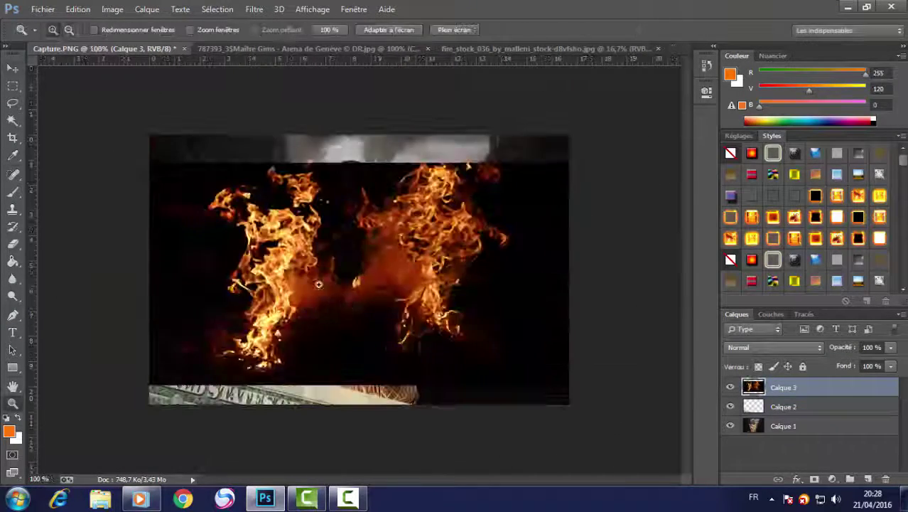
# Step: Blend the fire additively at lower left, lower its opacity, and desaturate it
pyautogui.hotkey('shift', 'alt', 'w')
pyautogui.press('v')
pyautogui.moveTo(228, 291); pyautogui.dragTo(207, 362)
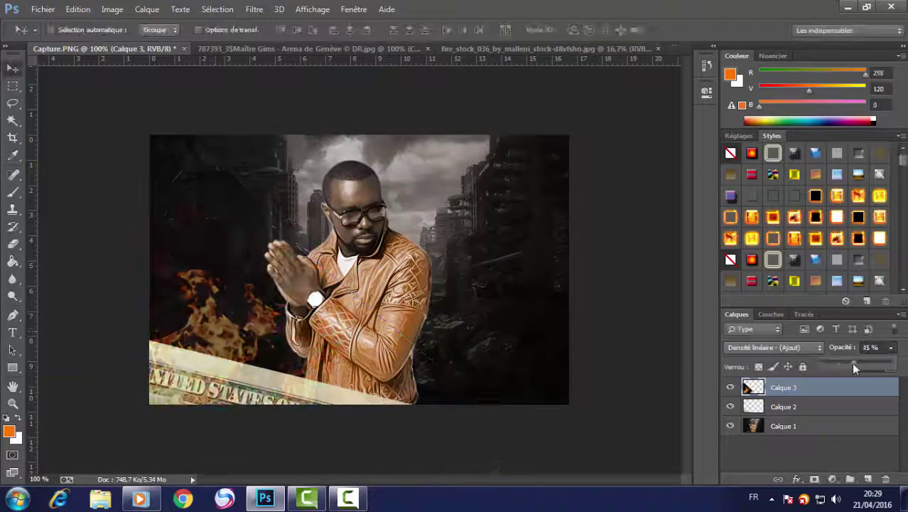
pyautogui.moveTo(856, 368); pyautogui.dragTo(861, 368)
pyautogui.hotkey('shift', '-')
pyautogui.hotkey('shift', '-')
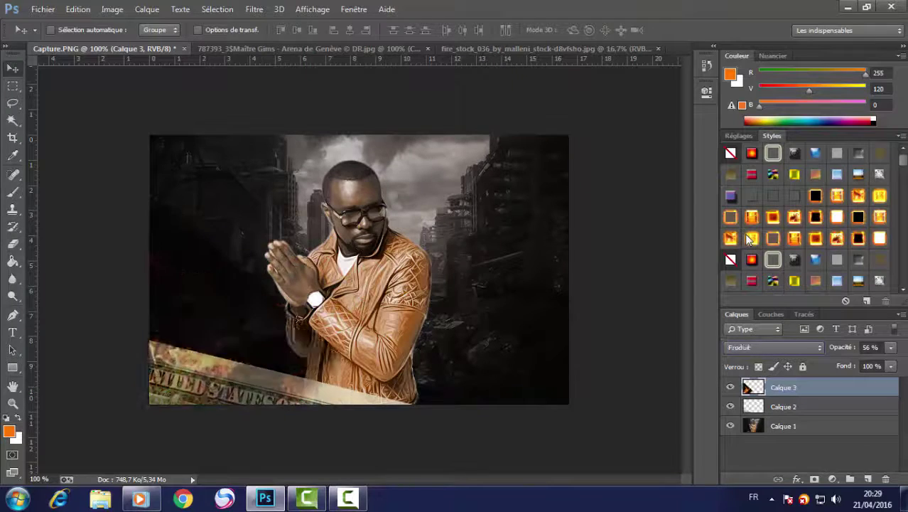
pyautogui.hotkey('ctrl', 'u')
pyautogui.click(715, 177)
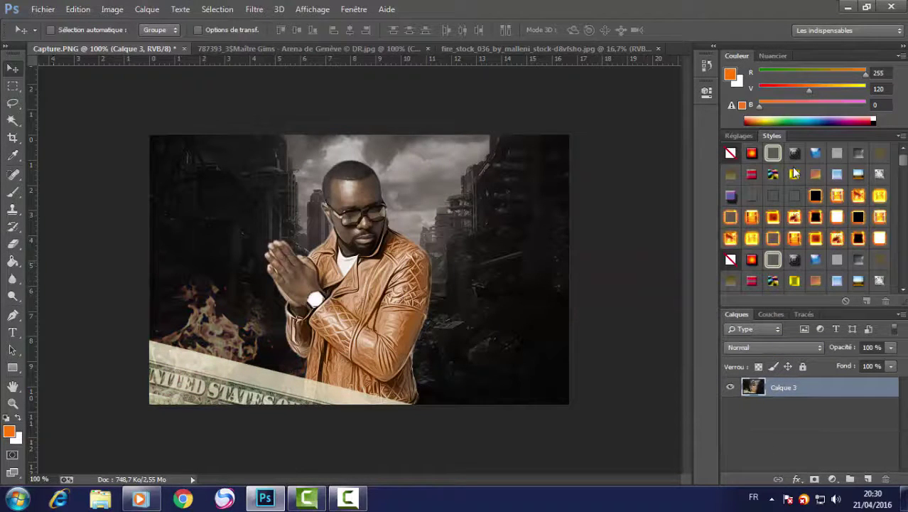
# Step: Add a black-filled layer at 30% opacity in Normal mode to darken the poster
pyautogui.press('d')
pyautogui.hotkey('ctrl', 'shift', 'alt', 'n')
pyautogui.hotkey('alt', 'BackSpace')
pyautogui.press('v')
pyautogui.hotkey('shift', '+')
pyautogui.hotkey('shift', '+')
pyautogui.hotkey('shift', '+')
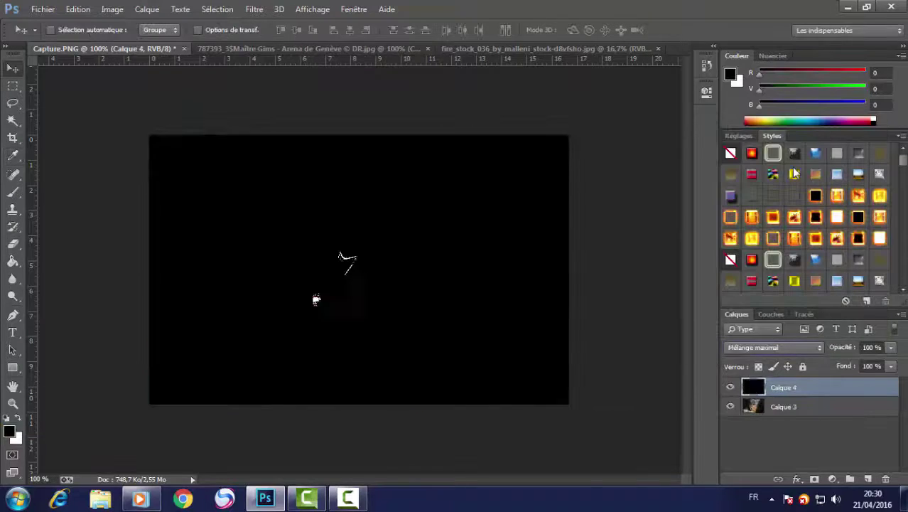
pyautogui.hotkey('shift', '+')
pyautogui.hotkey('shift', '+')
pyautogui.hotkey('shift', '+')
pyautogui.hotkey('shift', 'alt', 'n')
pyautogui.press('3')
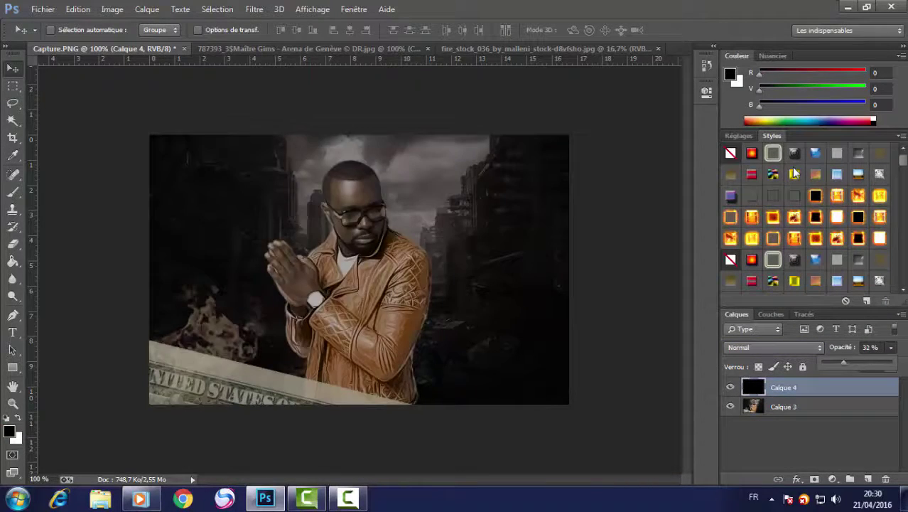
# Step: Paste the blurred background image from the TEXT folder into the poster as a new layer
pyautogui.hotkey('ctrl', 'o')
pyautogui.hotkey('alt', 'Up')
pyautogui.press('Return')
pyautogui.write('TEXT')
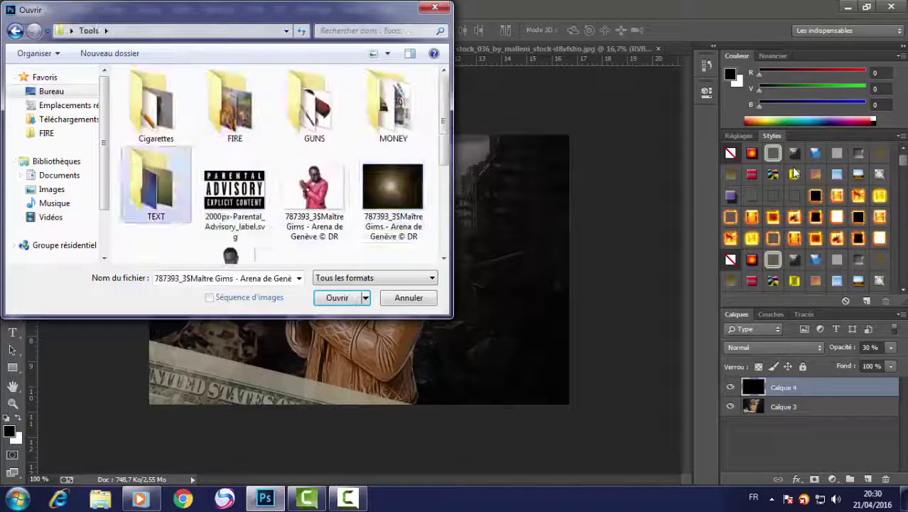
pyautogui.press('Return')
pyautogui.press('End')
pyautogui.press('Return')
pyautogui.hotkey('ctrl', 'a')
pyautogui.hotkey('ctrl', 'c')
pyautogui.hotkey('ctrl', 'Tab')
pyautogui.hotkey('ctrl', 'v')
# Step: Set the tint layer to Soft Light at 75% opacity and merge all layers
pyautogui.hotkey('shift', 'alt', 'f')
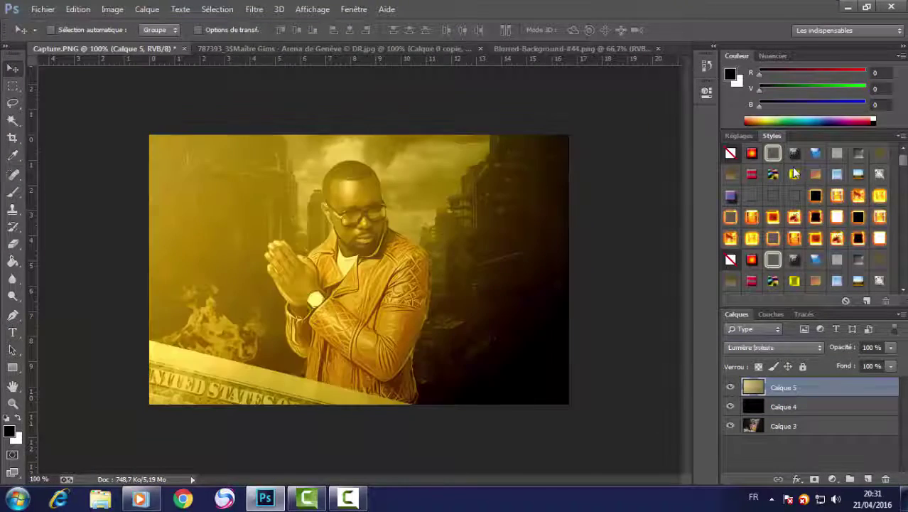
pyautogui.hotkey('shift', 'alt', 'f')
pyautogui.hotkey('shift', 'alt', 'h')
pyautogui.hotkey('shift', 'alt', 'f')
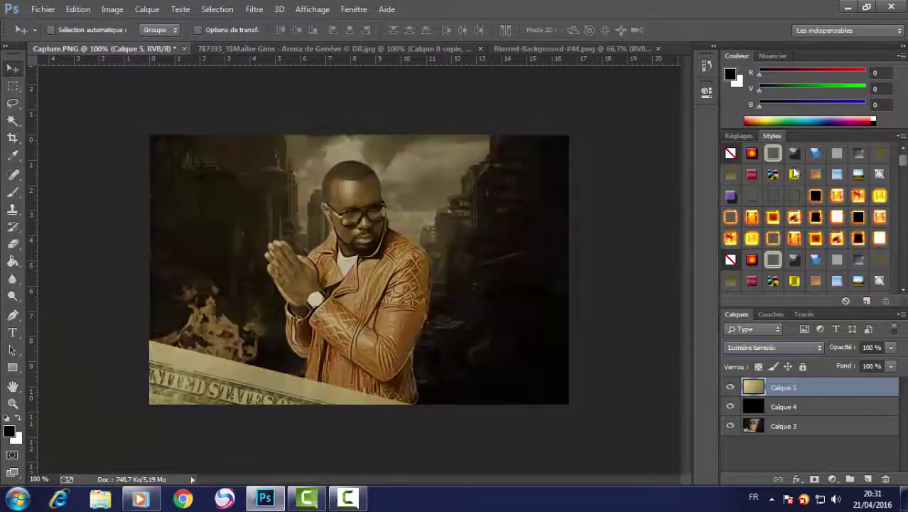
pyautogui.press('7')
pyautogui.press('5')
pyautogui.hotkey('ctrl', 'Tab')
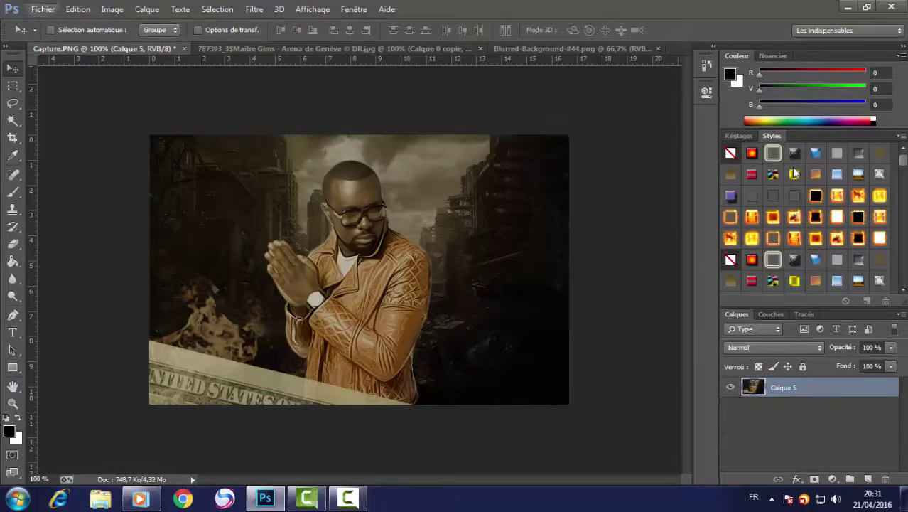
pyautogui.hotkey('ctrl', 'o')
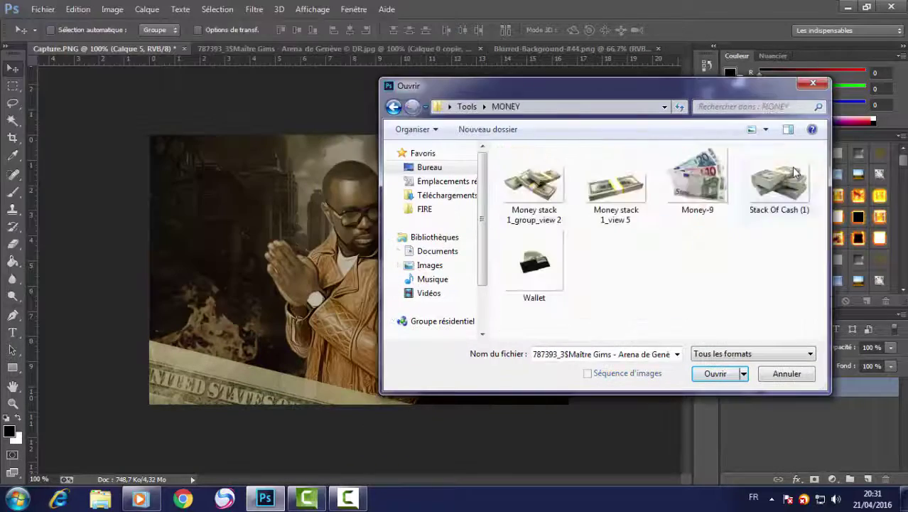
# Step: Place the Wallet.png money fan at the poster's bottom right at 59% opacity
pyautogui.press('BackSpace')
pyautogui.press('Escape')
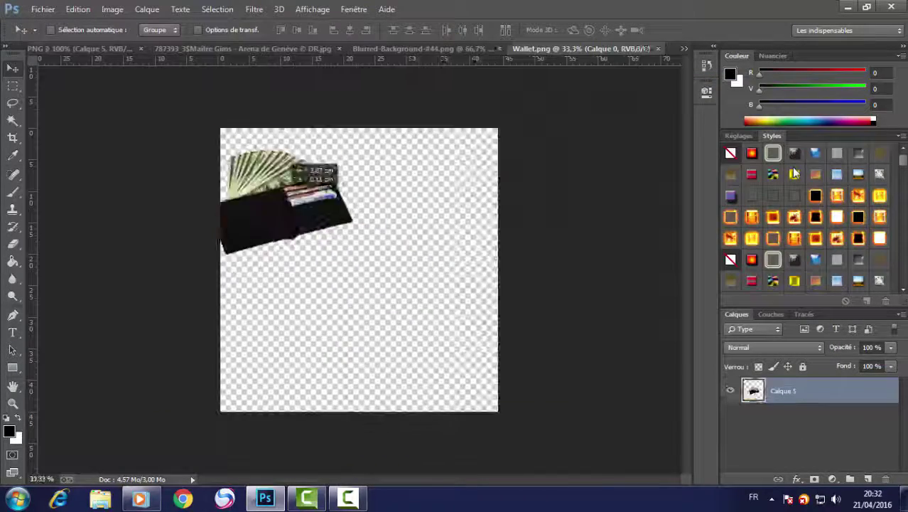
pyautogui.moveTo(416, 189); pyautogui.dragTo(501, 295)
pyautogui.click(773, 347)
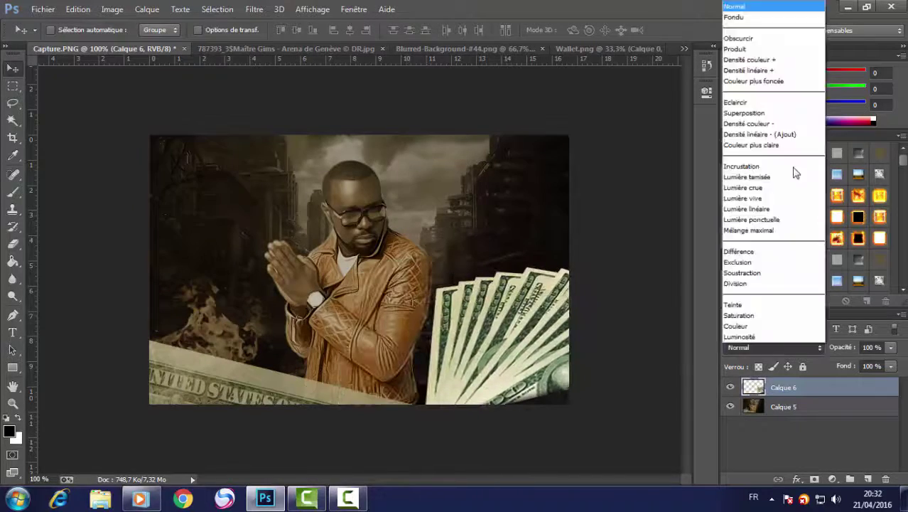
pyautogui.moveTo(891, 346); pyautogui.dragTo(862, 362)
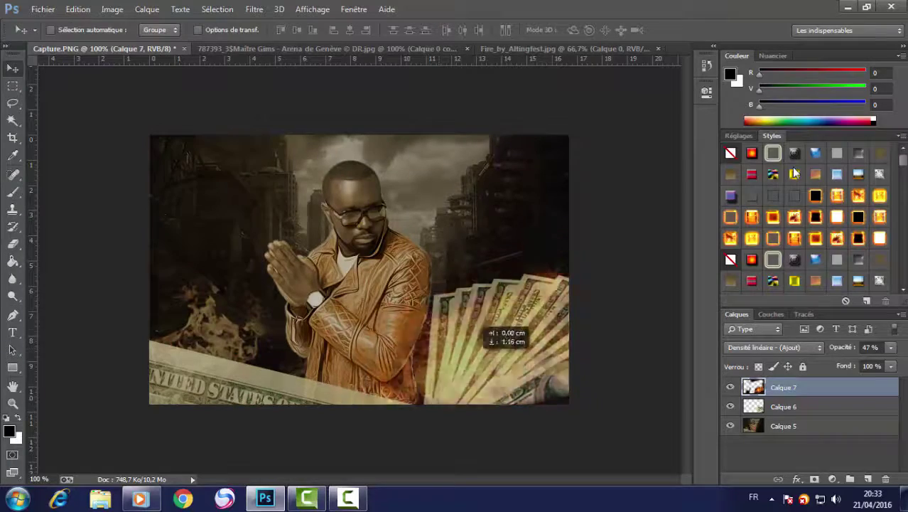
# Step: Set the pasted fire to a lightening blend, move it lower left, and shrink it
pyautogui.click(775, 347)
pyautogui.click(761, 138)
pyautogui.moveTo(540, 258); pyautogui.dragTo(306, 316)
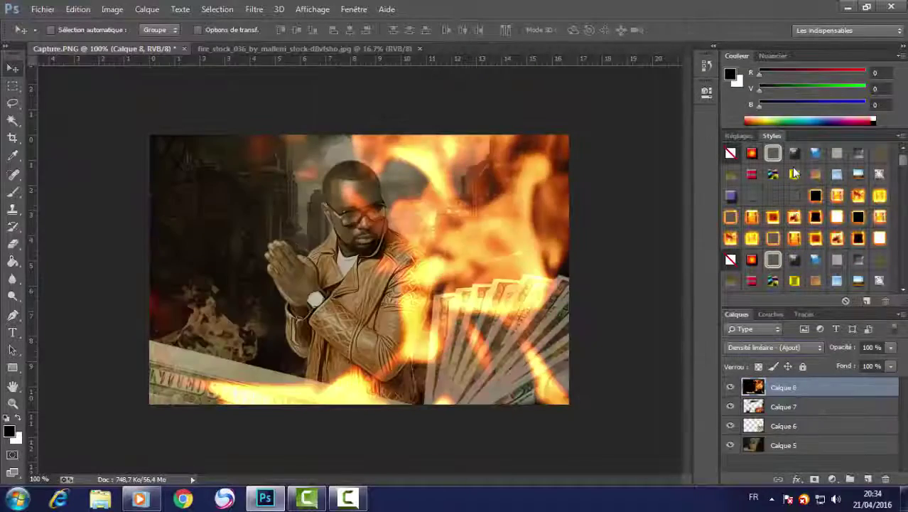
pyautogui.moveTo(491, 411); pyautogui.dragTo(350, 281)
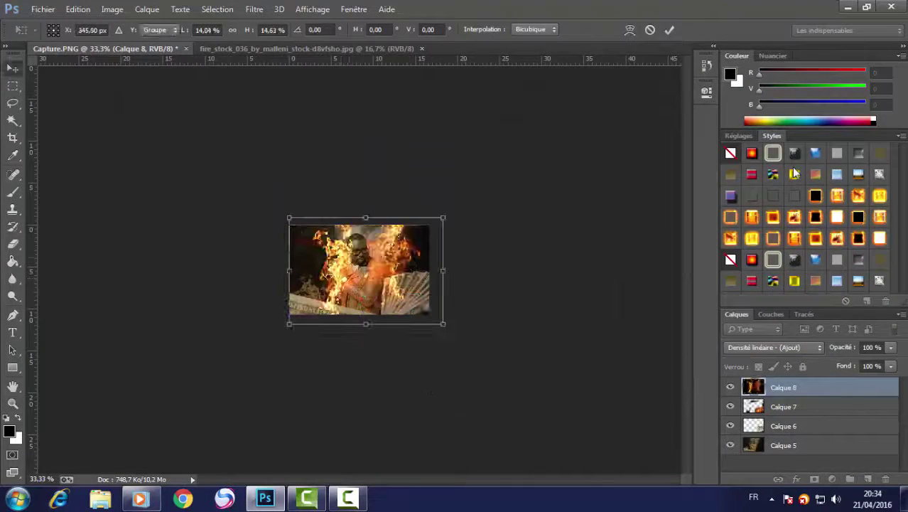
pyautogui.press('Return')
# Step: Erase excess fire, reposition it, and lower its opacity to 46%
pyautogui.hotkey('ctrl', '+')
pyautogui.hotkey('ctrl', '+')
pyautogui.hotkey('ctrl', '+')
pyautogui.press('e')
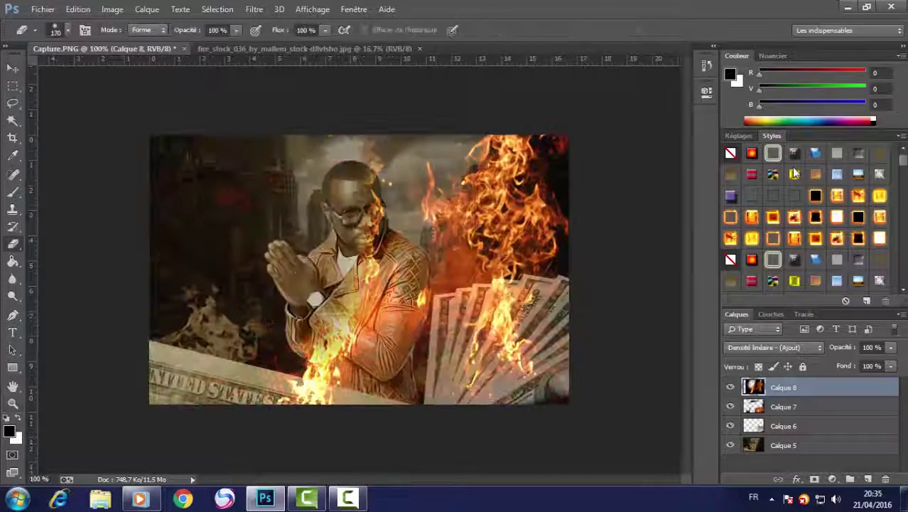
pyautogui.press('v')
pyautogui.moveTo(462, 245); pyautogui.dragTo(476, 238)
pyautogui.click(890, 347)
pyautogui.moveTo(891, 363); pyautogui.dragTo(854, 363)
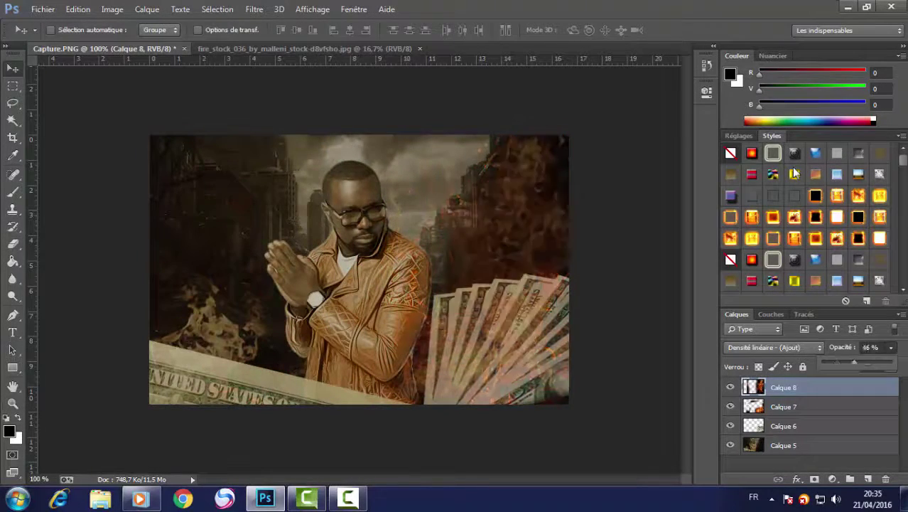
pyautogui.moveTo(523, 252); pyautogui.dragTo(529, 253)
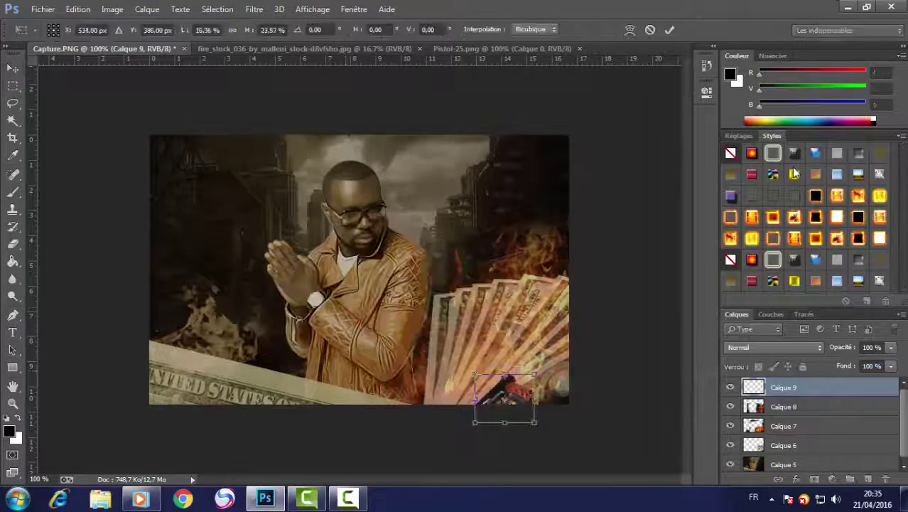
# Step: Mute the pistol with Hue/Saturation -30 and add a glow layer in Color Dodge mode
pyautogui.hotkey('ctrl', 'u')
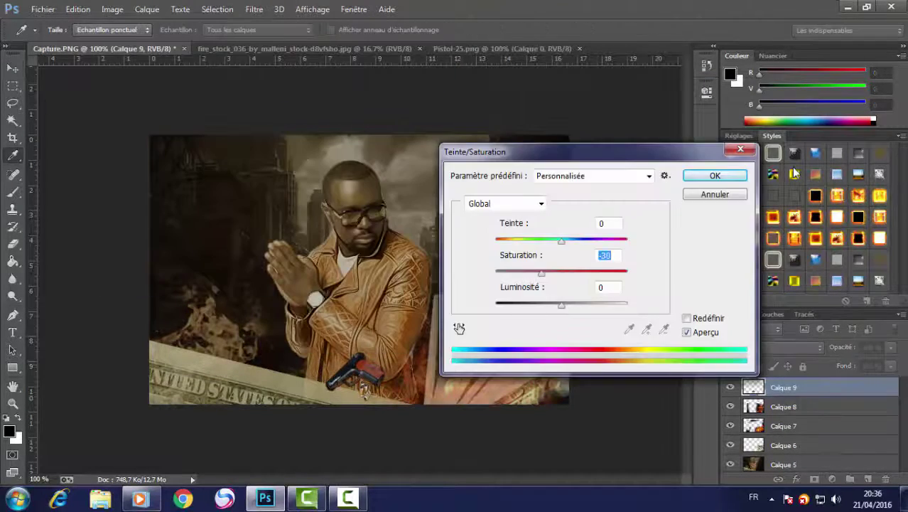
pyautogui.hotkey('ctrl', 'o')
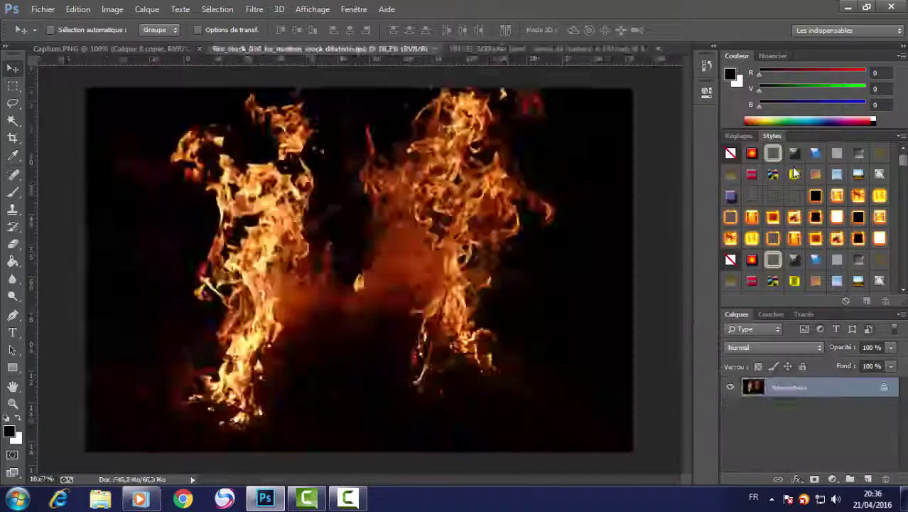
pyautogui.hotkey('alt', 'shift', 'd')
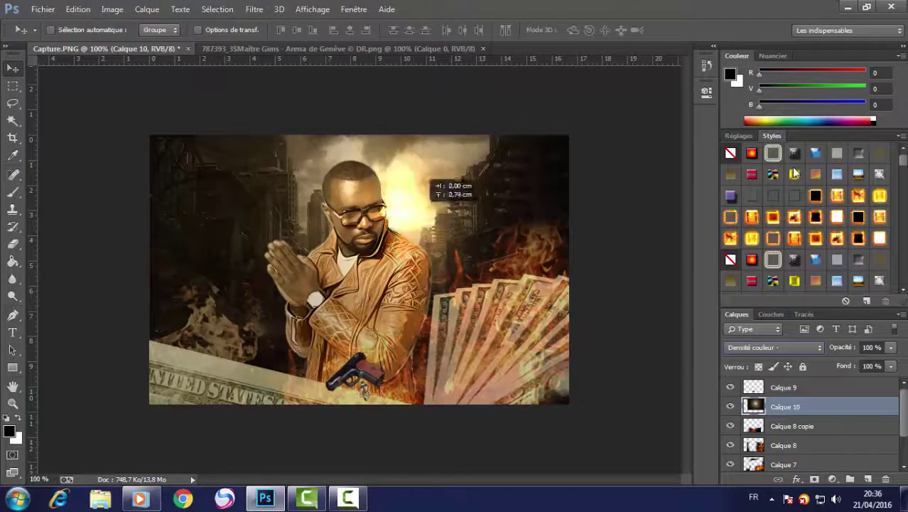
# Step: Lower the glow's opacity, duplicate and offset it, then adjust the banknote strip's Hue/Saturation
pyautogui.moveTo(890, 347); pyautogui.dragTo(863, 363)
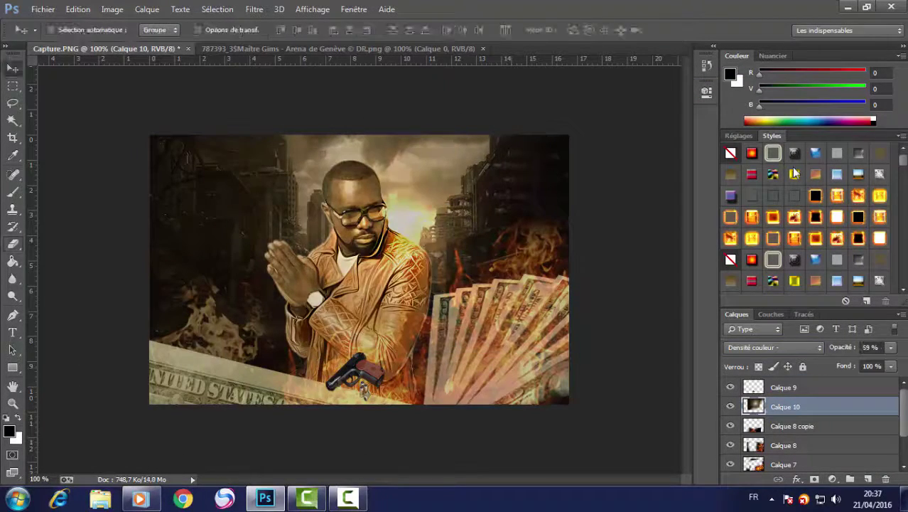
pyautogui.moveTo(398, 213); pyautogui.dragTo(323, 150)
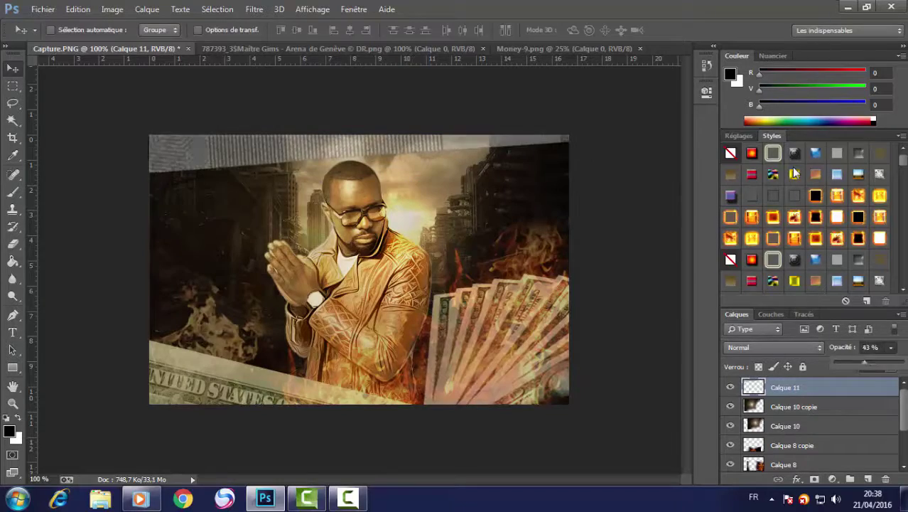
pyautogui.hotkey('ctrl', 'u')
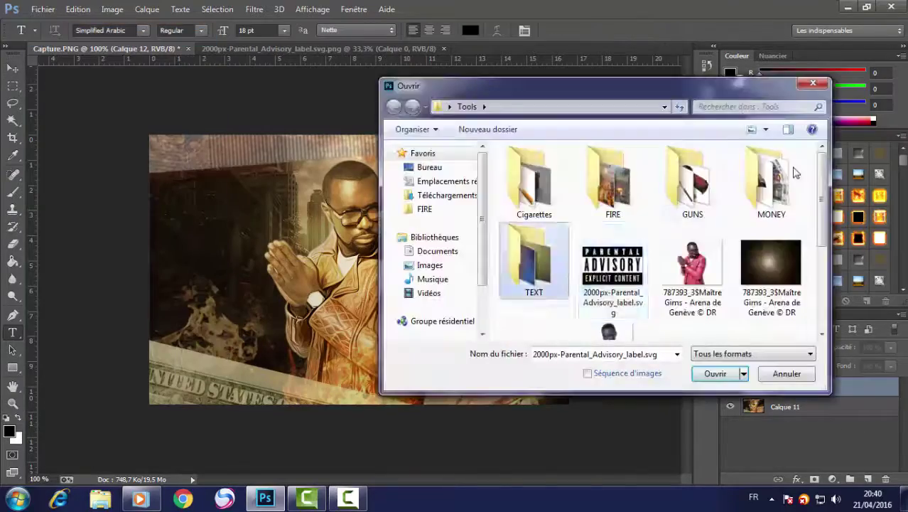
# Step: Set the blurred teal layer to Overlay blend mode at 11% opacity
pyautogui.hotkey('shift', '-')
pyautogui.hotkey('shift', '-')
pyautogui.hotkey('shift', '-')
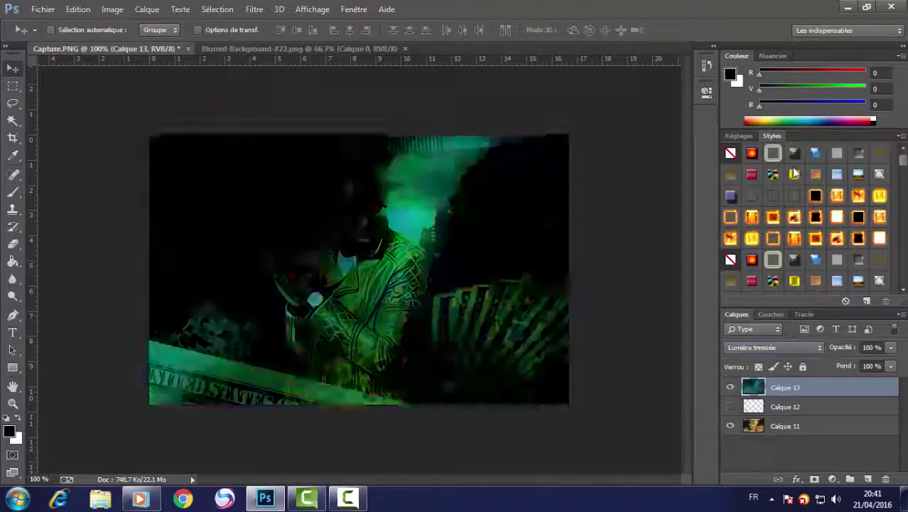
pyautogui.hotkey('shift', '-')
pyautogui.hotkey('shift', '-')
pyautogui.hotkey('shift', '-')
pyautogui.hotkey('shift', '-')
pyautogui.hotkey('shift', '-')
pyautogui.hotkey('shift', '-')
pyautogui.hotkey('shift', '-')
pyautogui.hotkey('shift', '-')
pyautogui.hotkey('shift', '-')
pyautogui.hotkey('alt', 'shift', 'o')
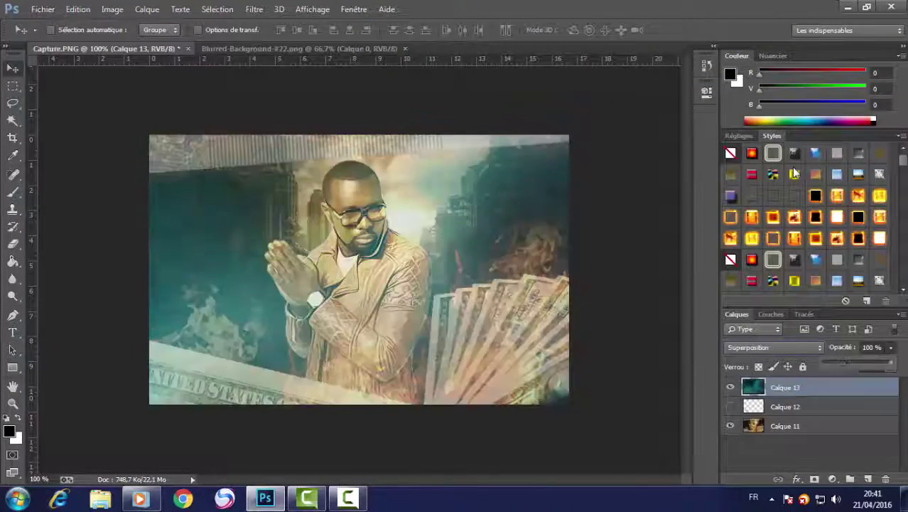
pyautogui.press('2')
pyautogui.press('1')
pyautogui.write('Maitre')
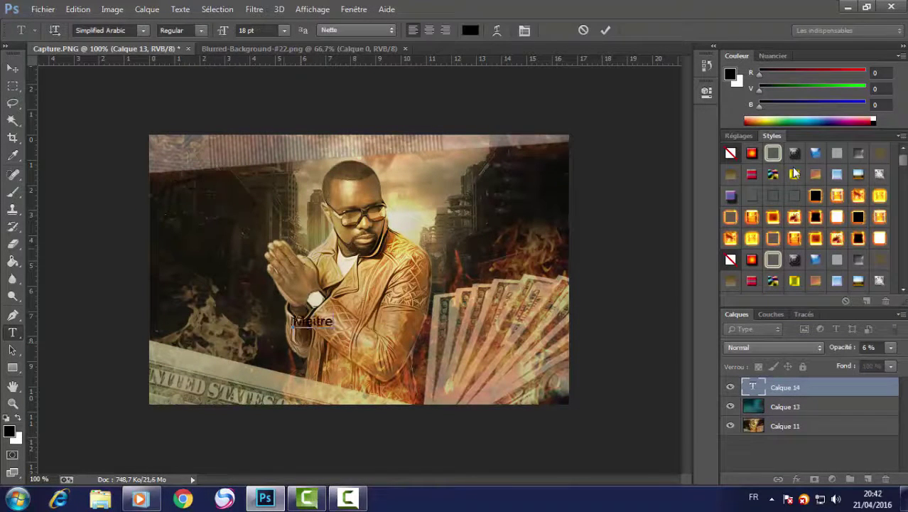
# Step: Set the Maitre title in the Waking the Witch font and commit the text
pyautogui.press('Down')
pyautogui.press('Down')
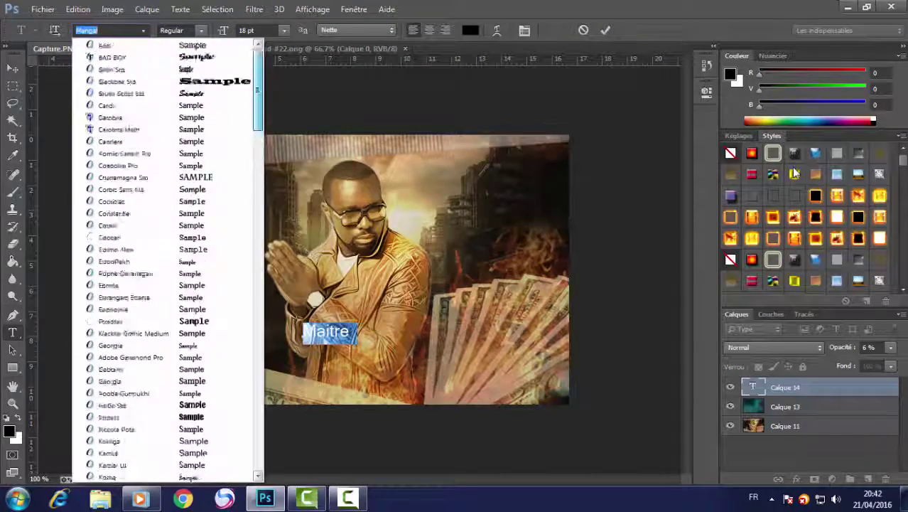
pyautogui.press('Escape')
pyautogui.write('Waking the Witch')
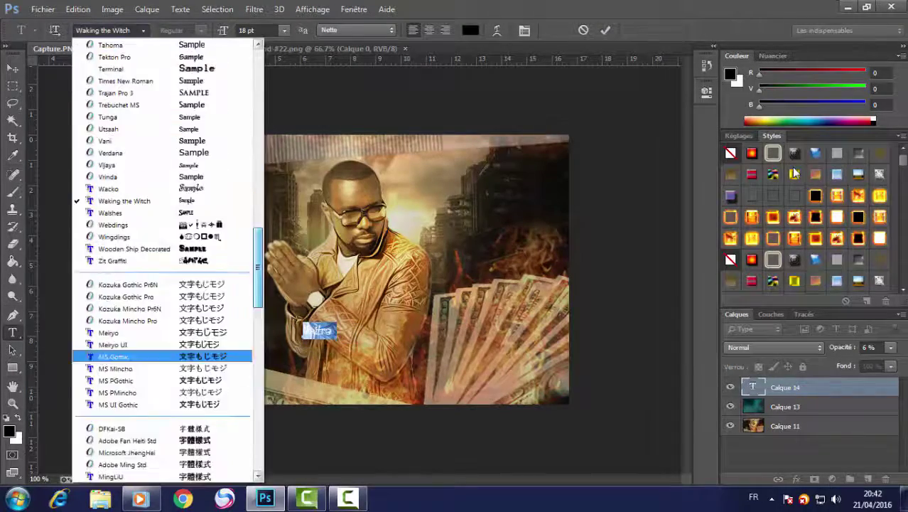
pyautogui.press('Return')
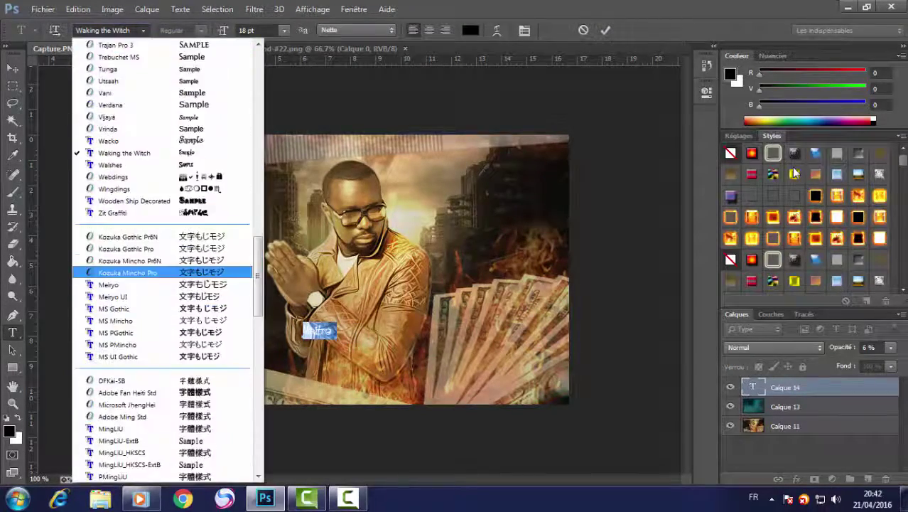
pyautogui.hotkey('ctrl', 'Return')
pyautogui.hotkey('ctrl', 'Return')
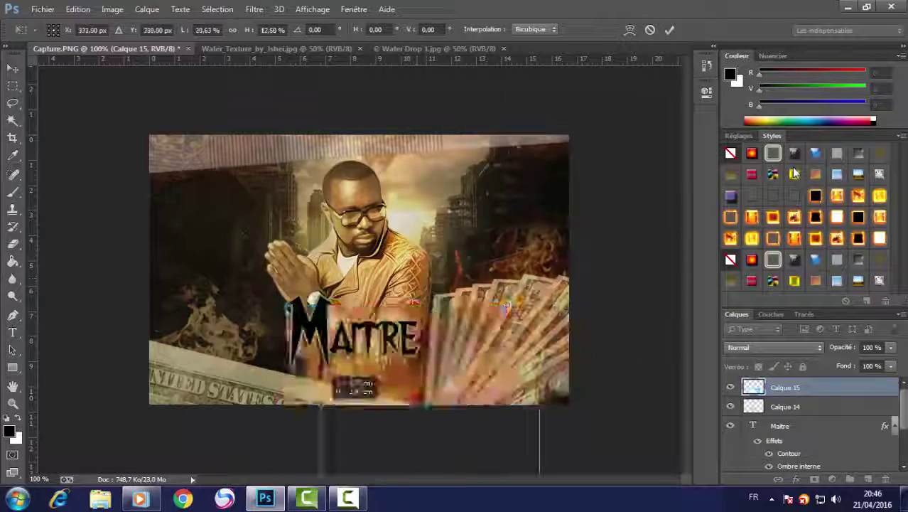
# Step: Shrink the water-drop texture down over the Maitre title
pyautogui.moveTo(354, 248); pyautogui.dragTo(353, 341)
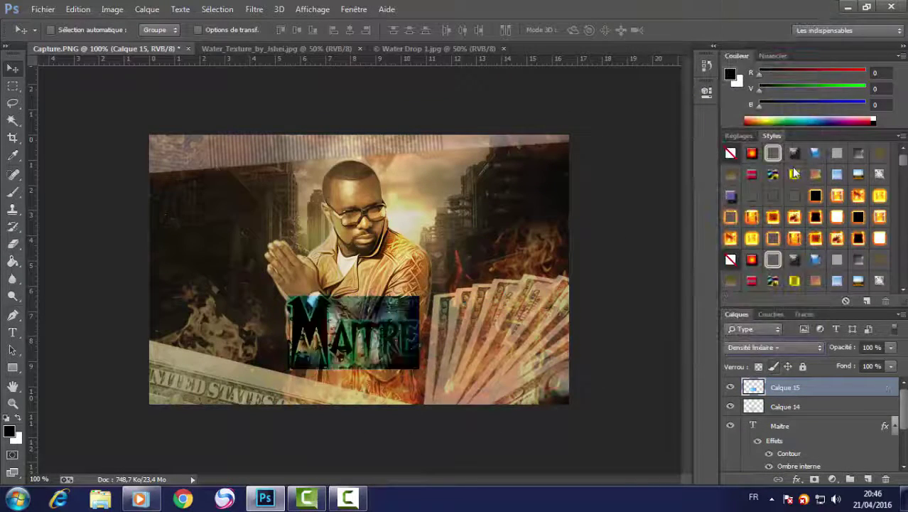